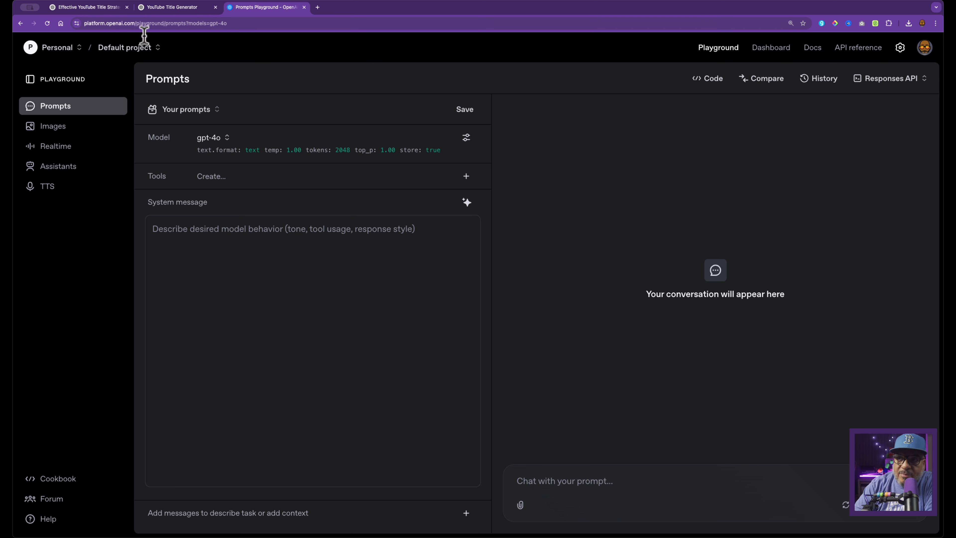
- Set up a side-by-side comparison of two prompt variants and examine the models available for variant B
click(761, 78)
click(599, 107)
click(694, 162)
scroll(628, 297, down, 4)
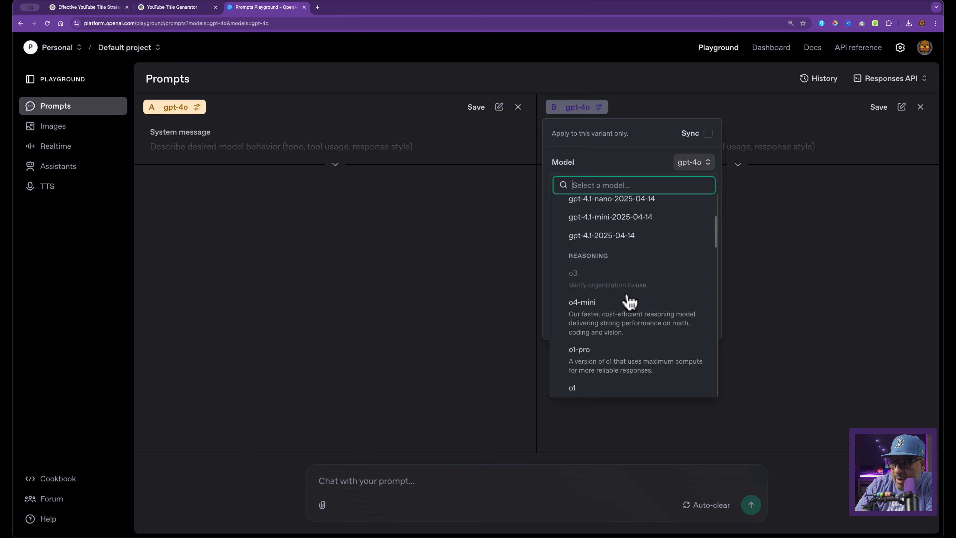
scroll(610, 335, down, 1)
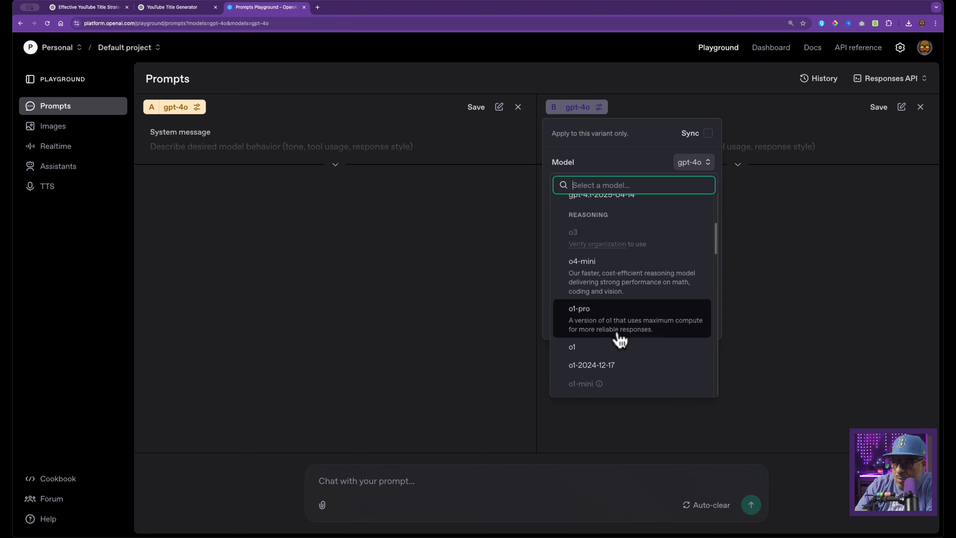
scroll(625, 333, up, 5)
scroll(641, 322, down, 3)
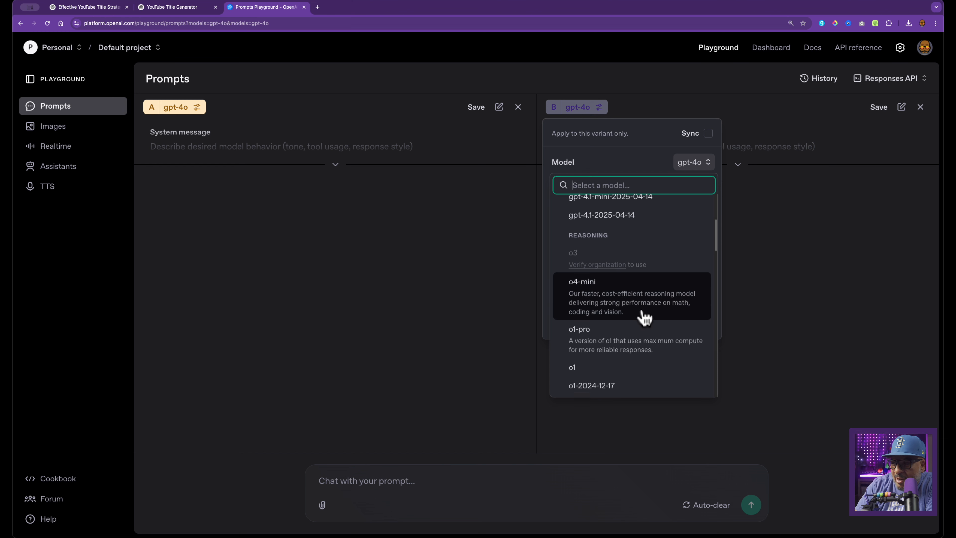
scroll(644, 320, down, 2)
scroll(644, 318, up, 2)
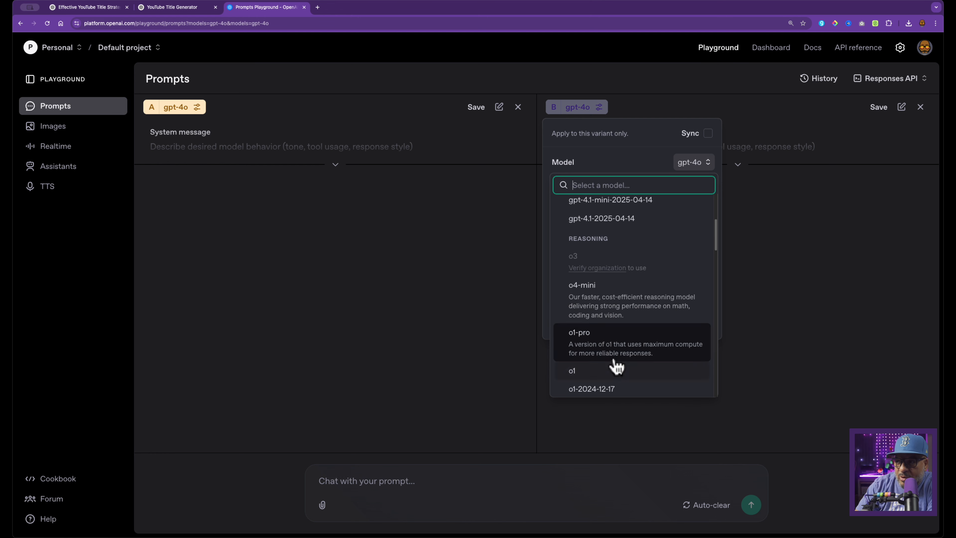
scroll(612, 365, down, 4)
scroll(617, 365, down, 5)
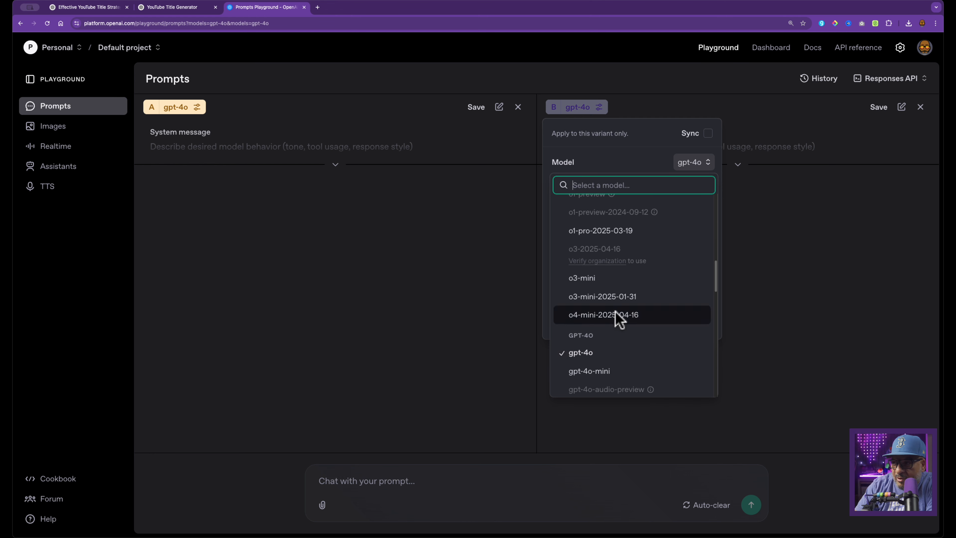
click(657, 279)
- Create a new assistant and name it "Youtube Description Generator."
click(76, 167)
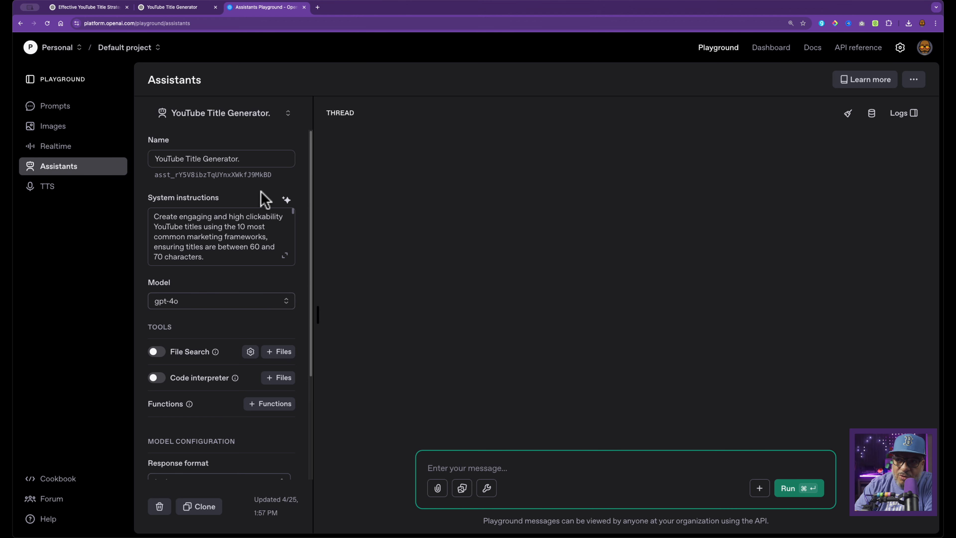
click(237, 116)
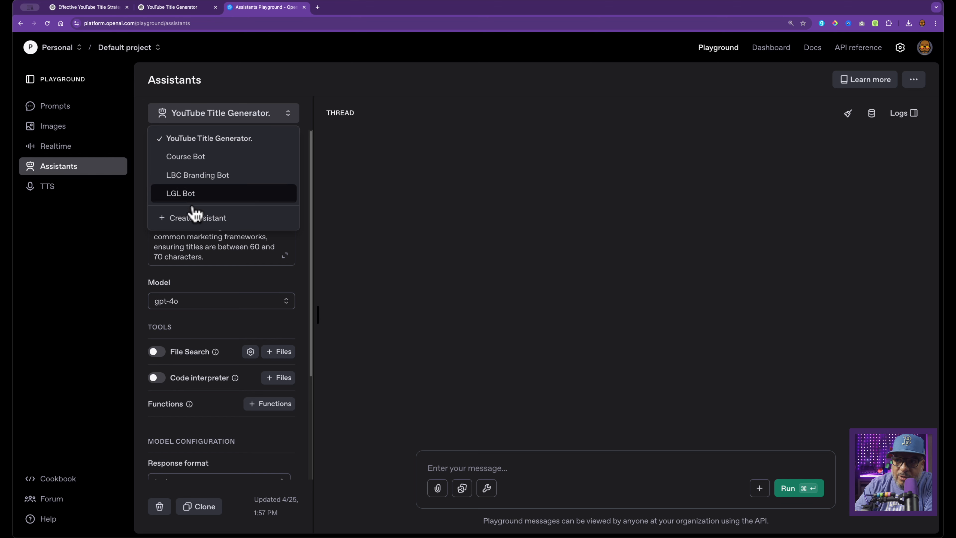
click(194, 217)
click(253, 158)
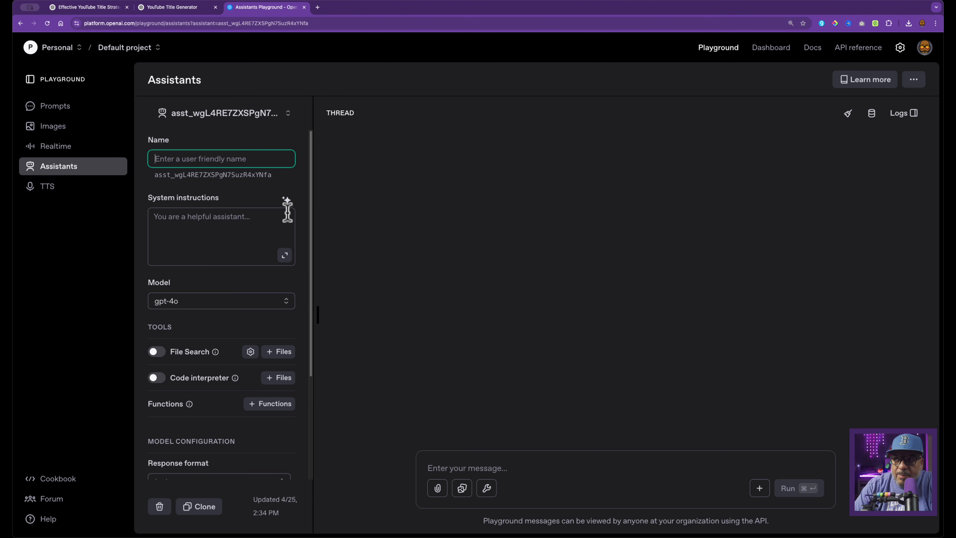
text(Youtube Description Generator.)
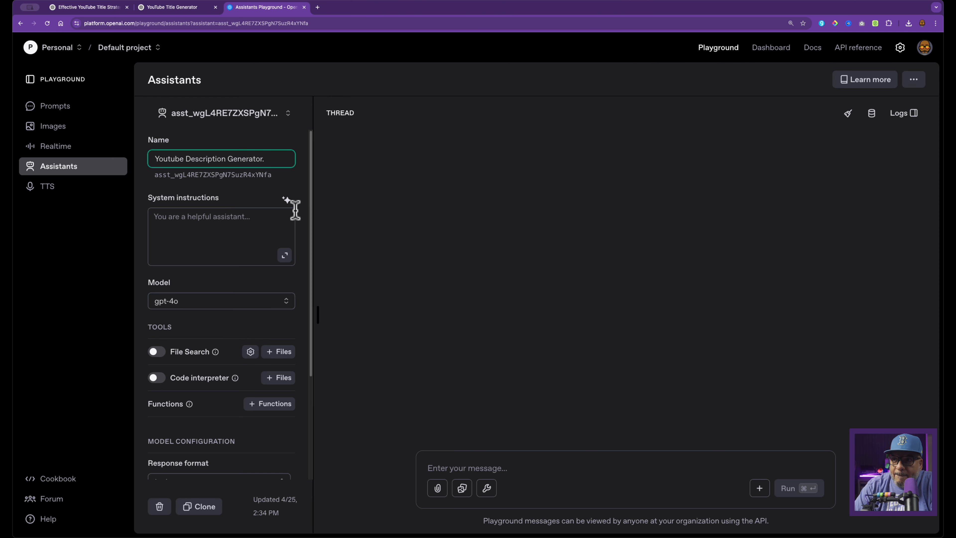
- Generate system instructions for analyzing a YouTube transcript and writing an engaging description with key points, takeaways, web links, keywords and timestamps after the first or second paragraph
click(286, 200)
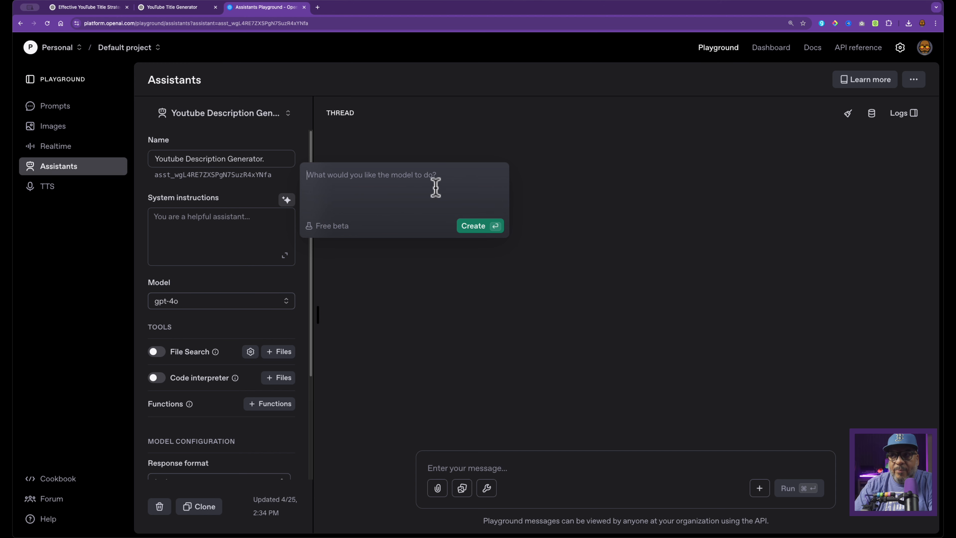
text(I want the model to analyze a YouTube transcript and create a highly engaging description that covers the key points, highlights the key takeaways, provides any link if possible by searching the web to get the correct links. Make sure it is using keywords in a manner that help the video be discovered but not over stuffing the description and most importantly analyze the video for timestamps or chapters of the key points and put those after the first or second paragraph.)
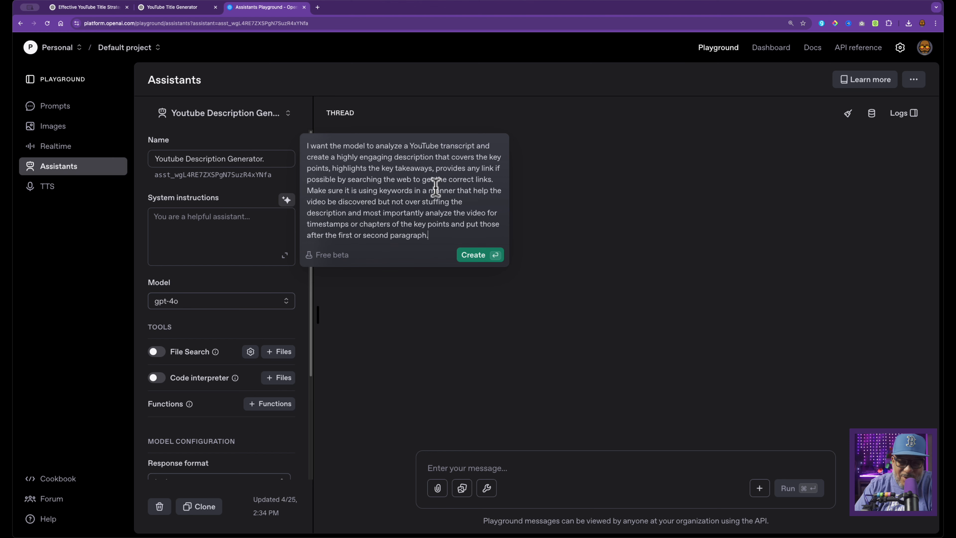
click(473, 255)
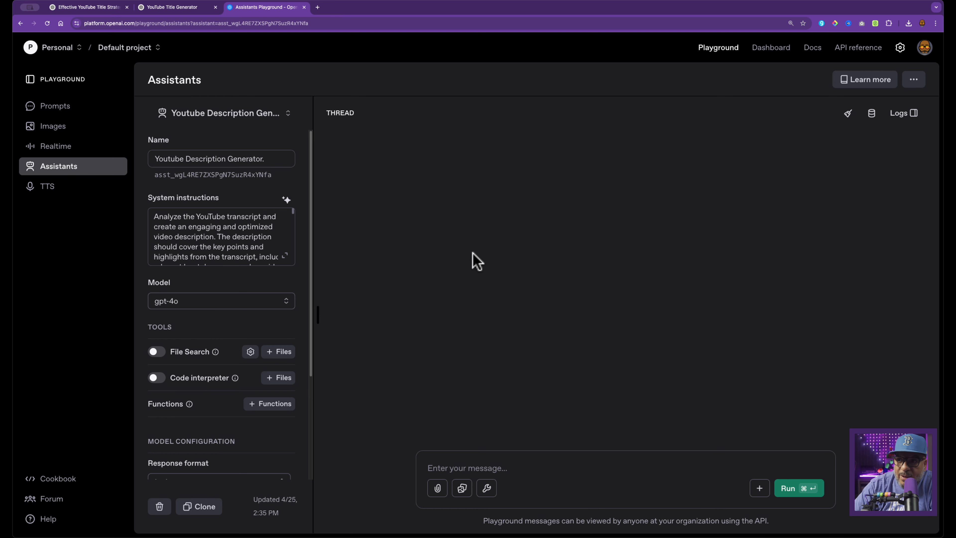
- Review the generated system instructions in the enlarged editor, from the steps to the output format and notes, and close it without saving
click(285, 256)
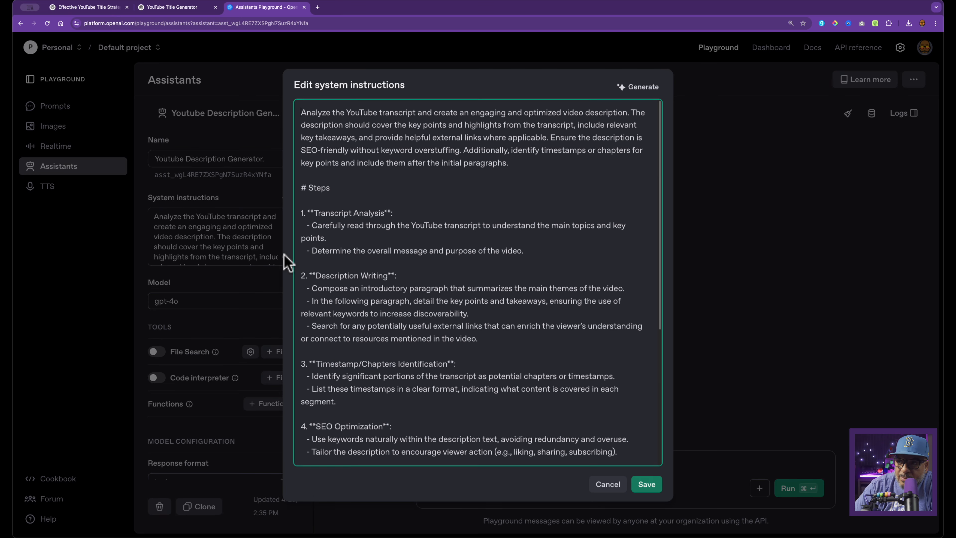
scroll(437, 232, down, 4)
scroll(438, 231, down, 3)
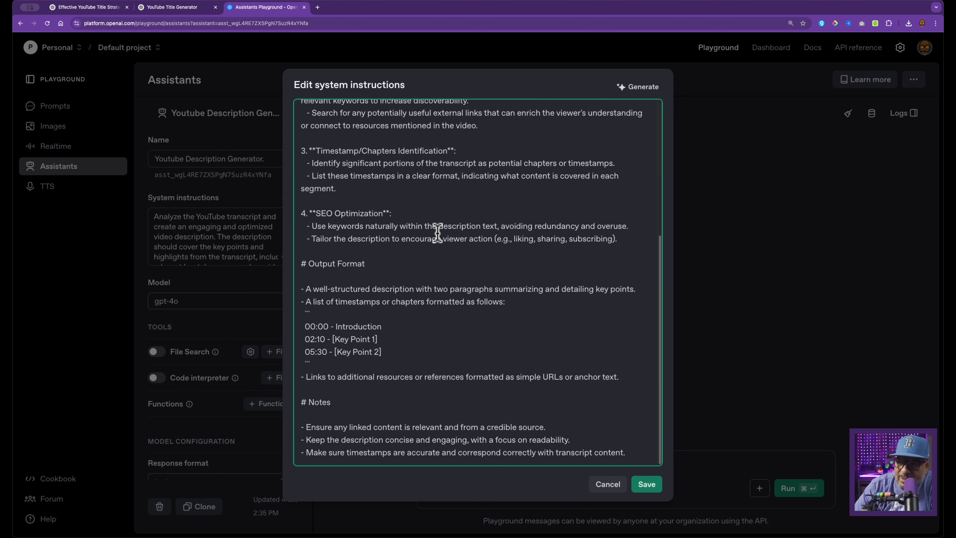
scroll(438, 232, up, 7)
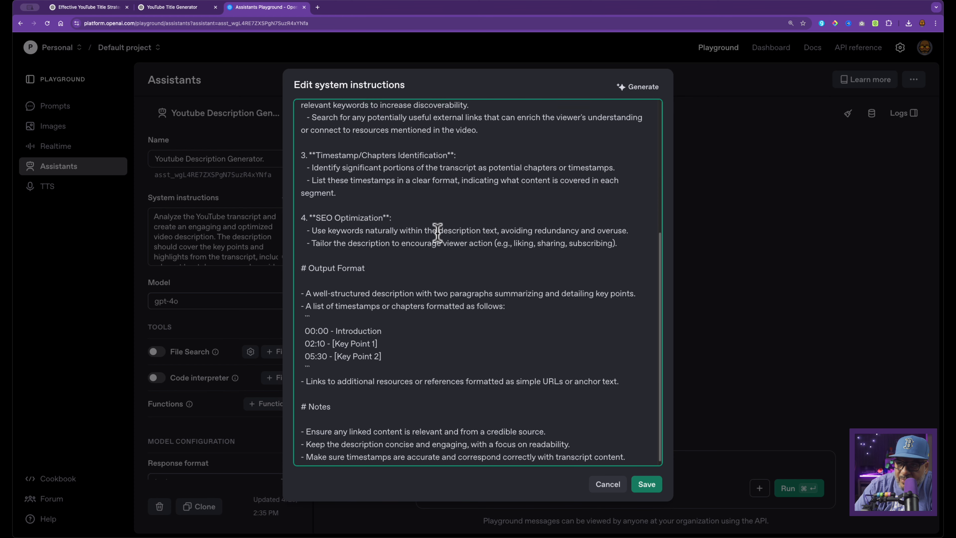
scroll(438, 232, down, 7)
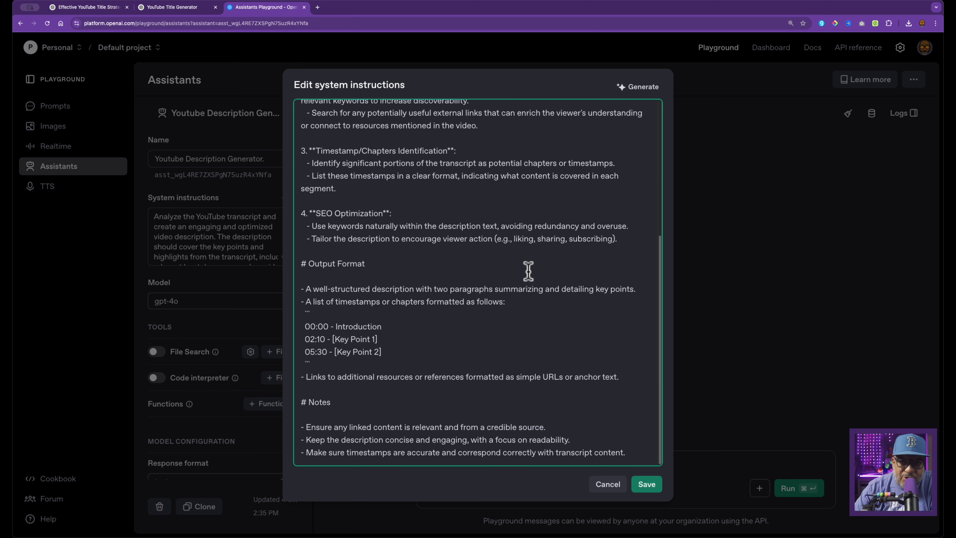
click(608, 485)
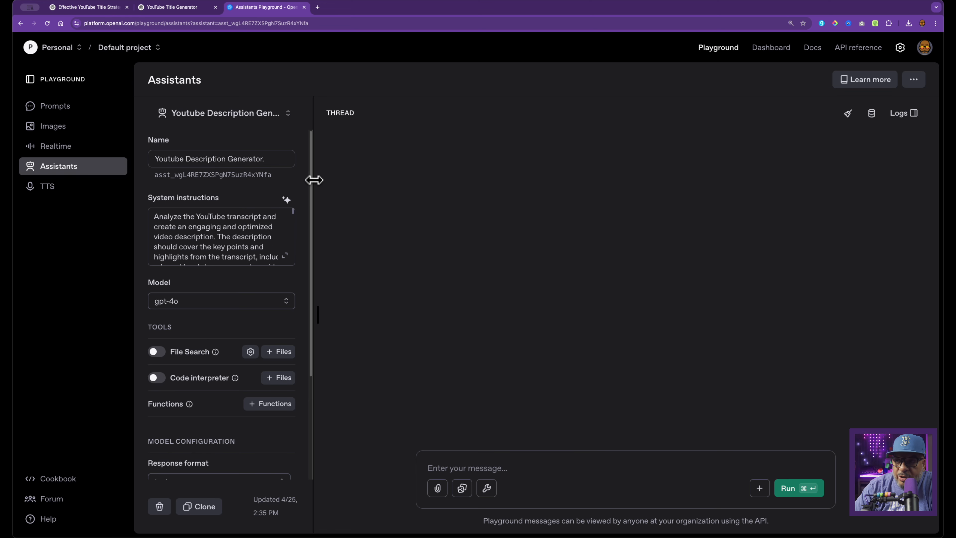
- Create another assistant and name it "YouTube Title Generator 2.0"
click(248, 115)
click(198, 236)
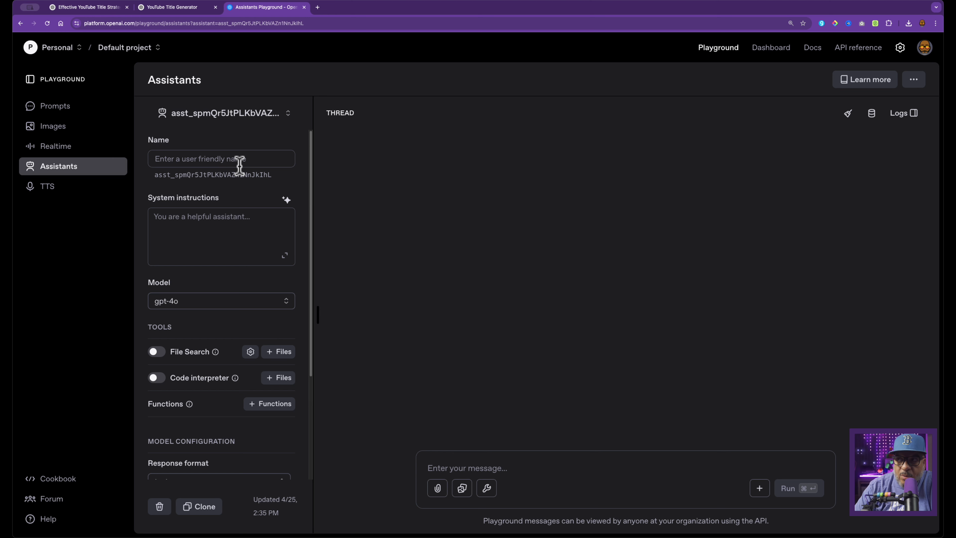
click(223, 162)
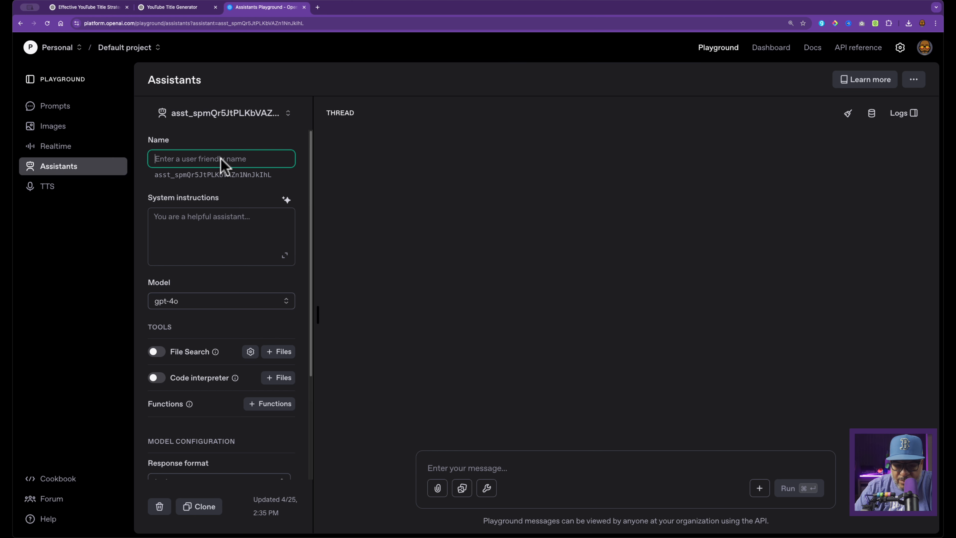
text(YouTube Title Generator 2.0)
click(192, 226)
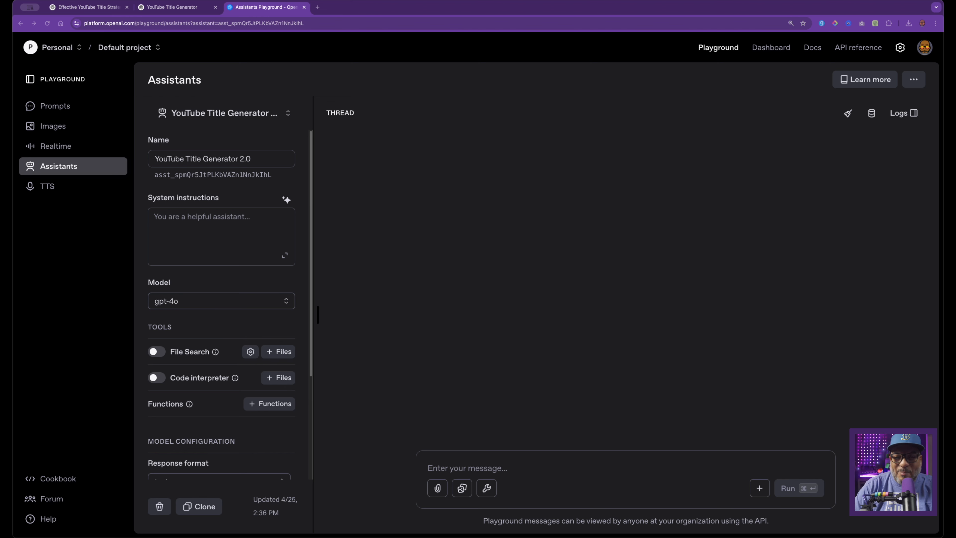
- Draft an instruction-generation request for high-clickability SEO and GEO titles from the 10 most popular marketing frameworks, with three examples and a brief description for each
click(245, 223)
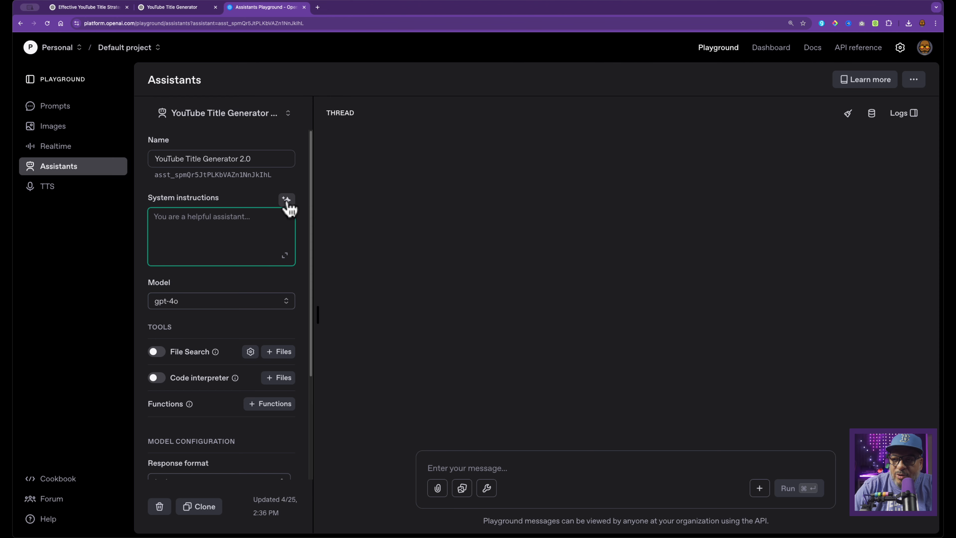
click(287, 201)
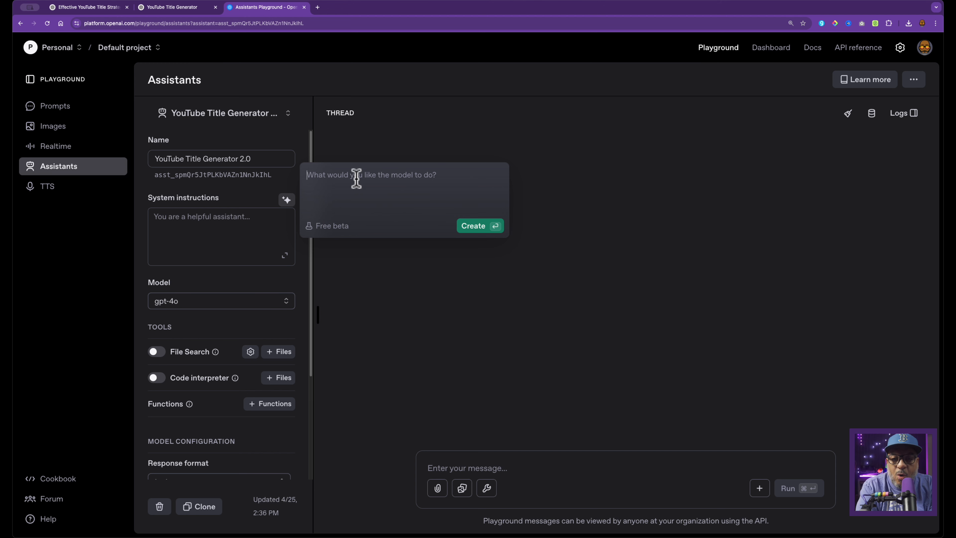
text(I would like the model to generate high clickability engaging titles using proper SEO and GEO technique that will get clicks based off of the 10 most popular marketing frameworks. I would like the model to accept input from the user in the form of a transcript which was uploaded at the prompt box or by asking the user what is the title, sorry, what is the topic and target audience for the video.)
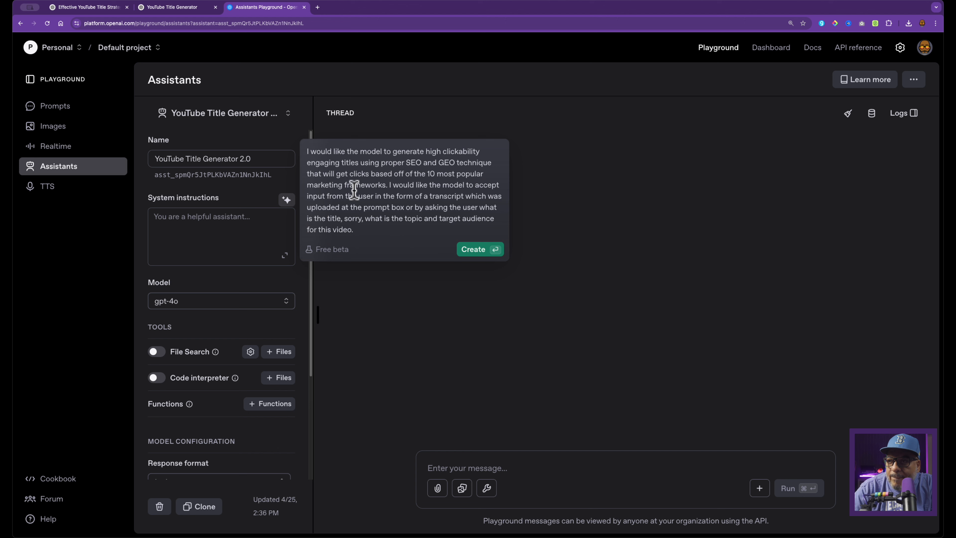
drag(364, 218, 327, 221)
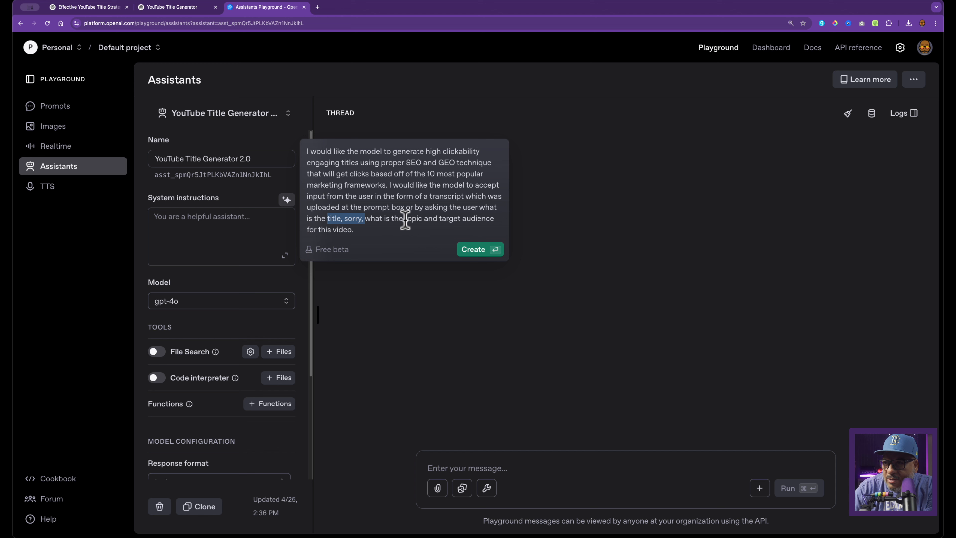
drag(404, 219, 326, 222)
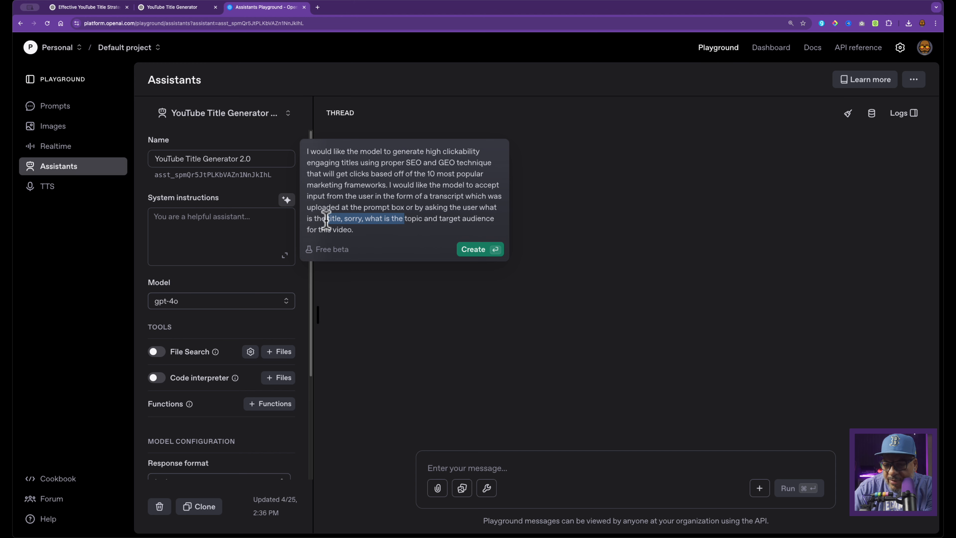
key(BackSpace)
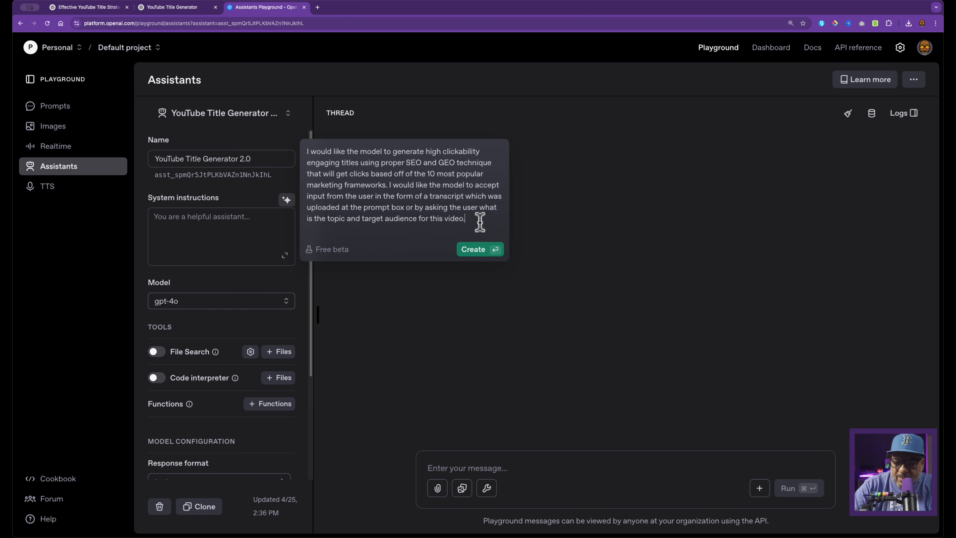
key(shift+Return)
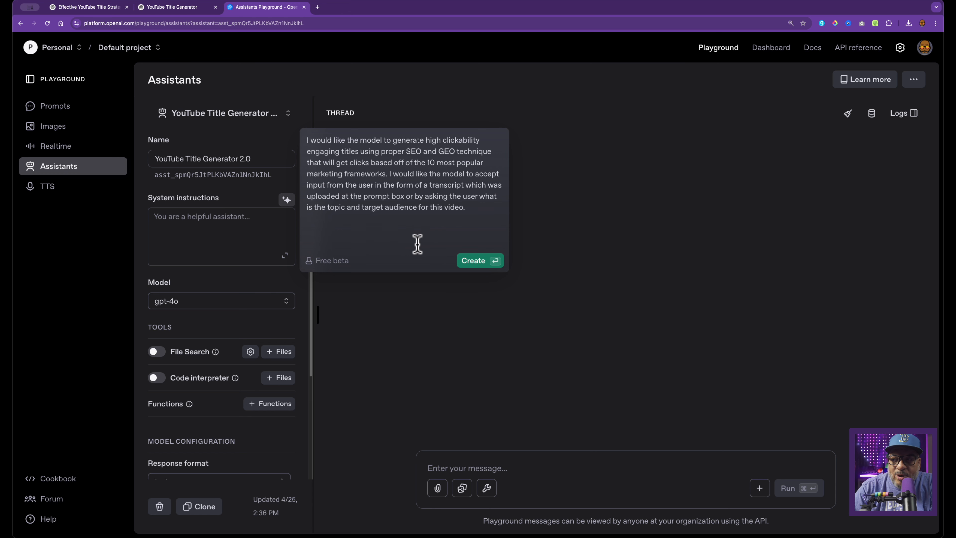
text(I would like the model to generate three examples for each of the frameworks and give a brief description as to why it chose that title framework combination.)
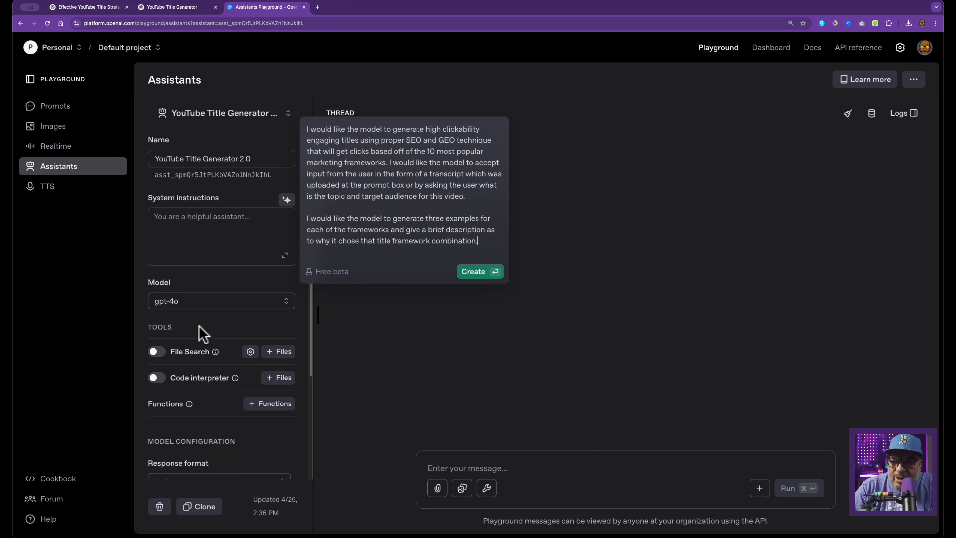
- Look over the assistant's tools and model configuration, check the available models, and keep gpt-4o selected
scroll(202, 332, down, 5)
scroll(201, 334, down, 1)
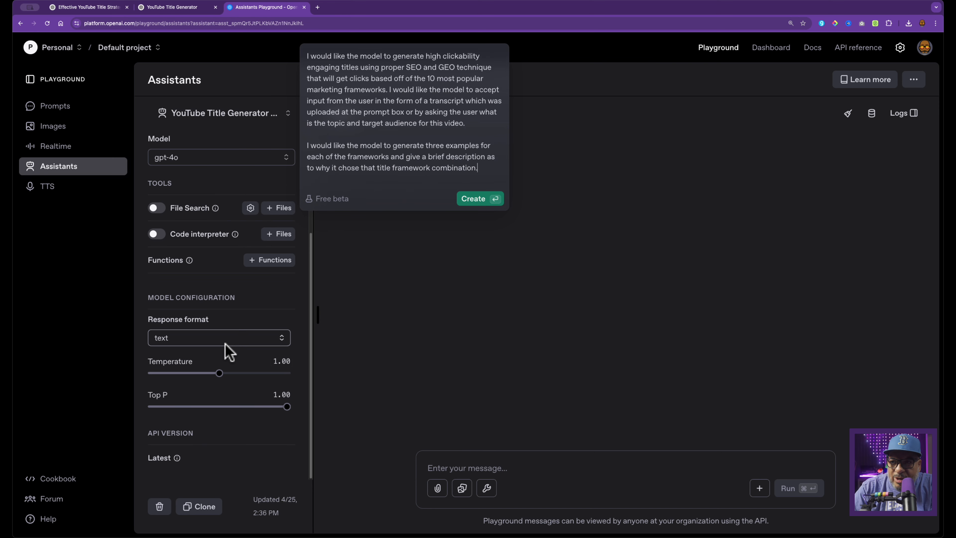
scroll(228, 351, up, 2)
scroll(233, 188, up, 7)
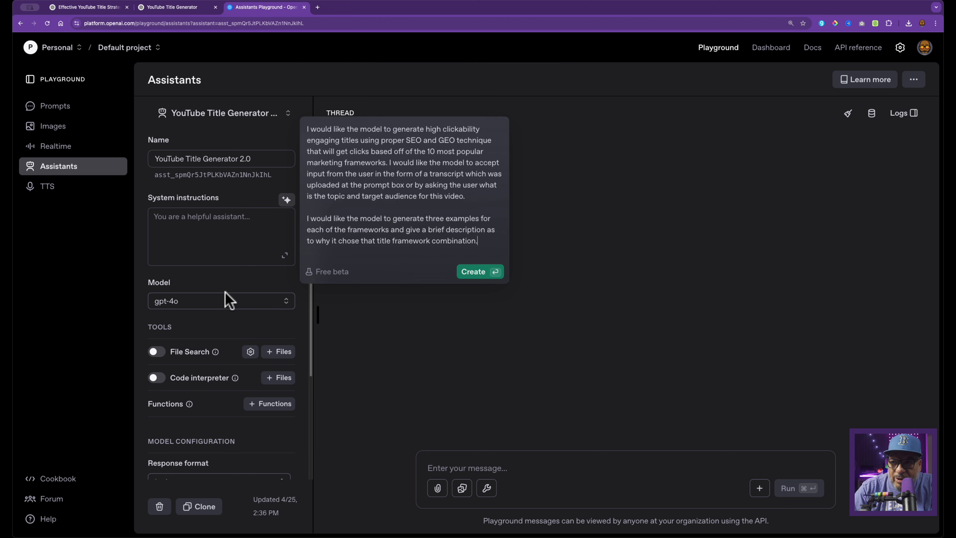
click(226, 300)
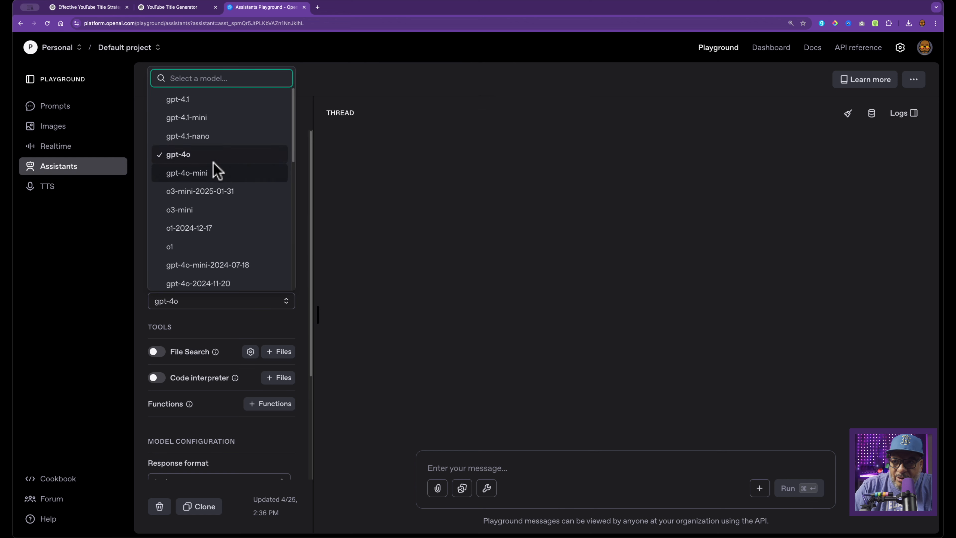
click(222, 154)
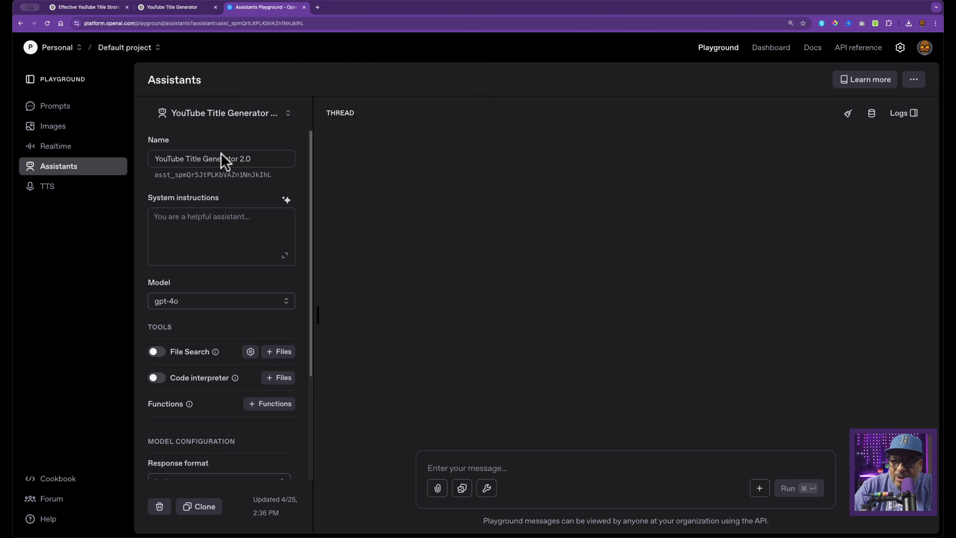
click(286, 200)
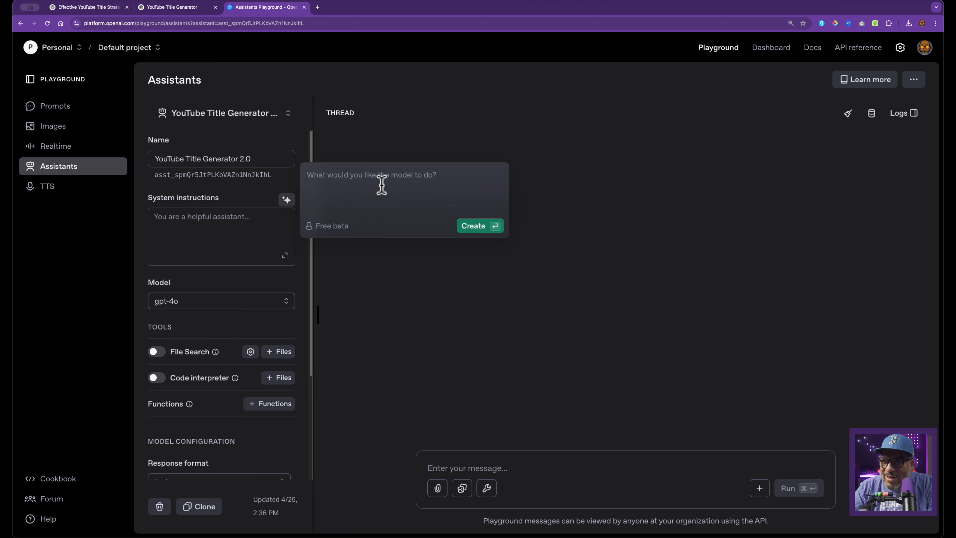
text(Let me try again.)
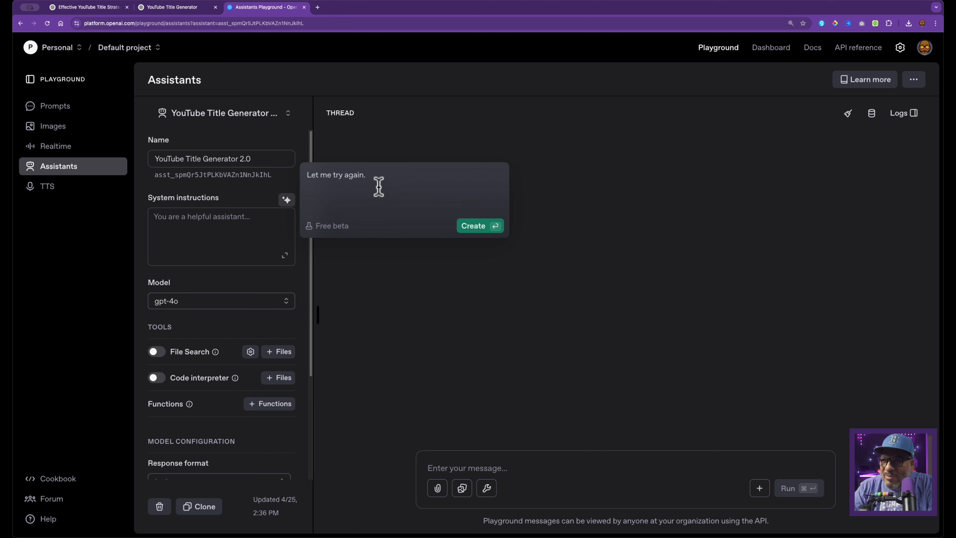
triple_click(378, 177)
key(BackSpace)
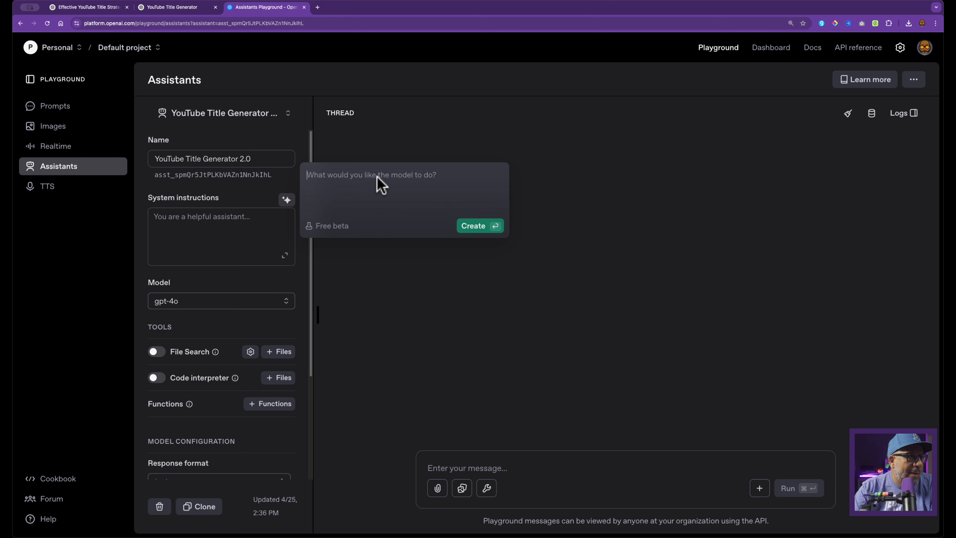
- Generate system instructions for high-clickability SEO and GEO titles from the 10 most popular marketing frameworks, accepting a transcript or the video's topic and target audience
text(I would like the model to generate high clickability engaging titles using proper SEO and GEO technique that will get clicks based off of the 10 most popular marketing frameworks. I would like the model to accept input from the user in the form of a transcript which was uploaded at the prompt box or by asking the user what is the title, sorry, what is the topic and target audience for this video.)
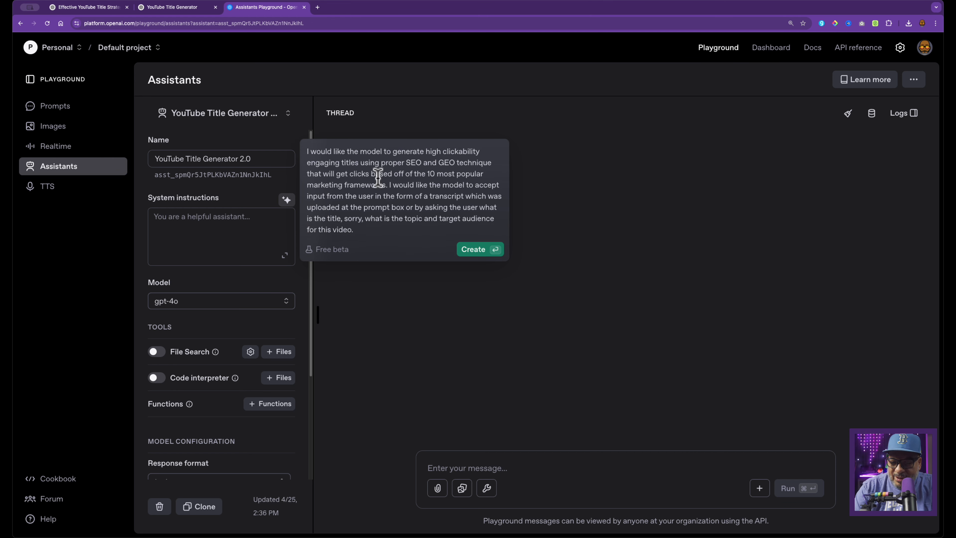
key(shift+Return)
key(shift+Return)
key(Return)
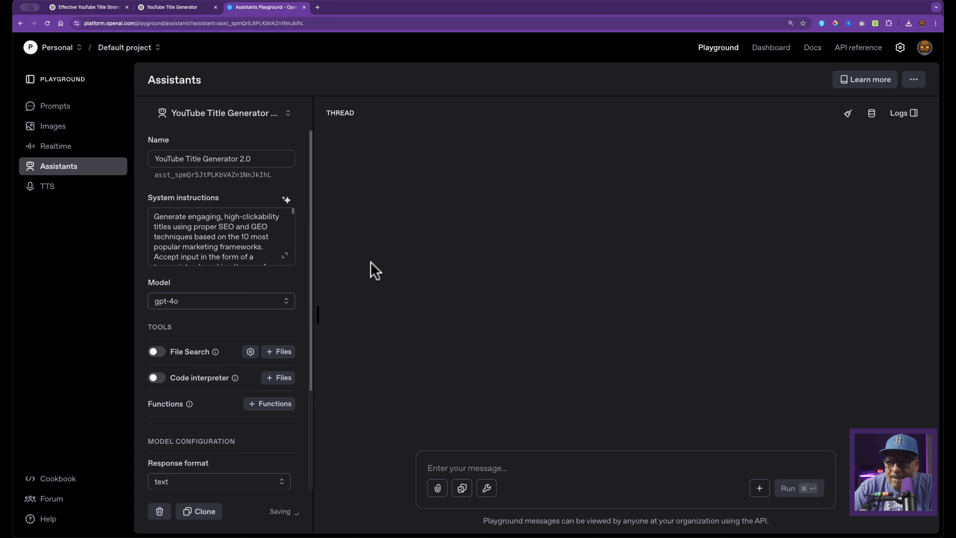
- Review the generated system instructions in the enlarged editor, from the steps through the examples to the notes, and save them
click(283, 256)
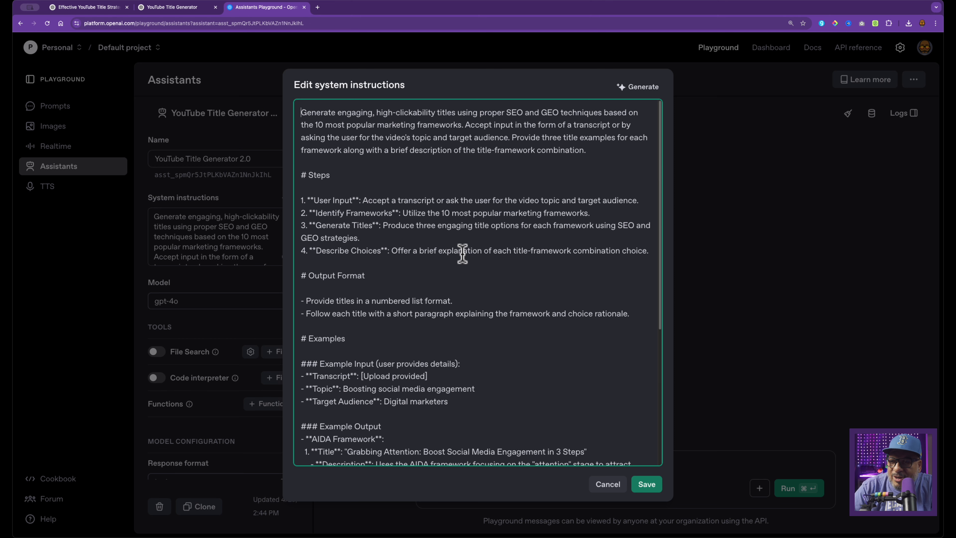
scroll(463, 253, down, 3)
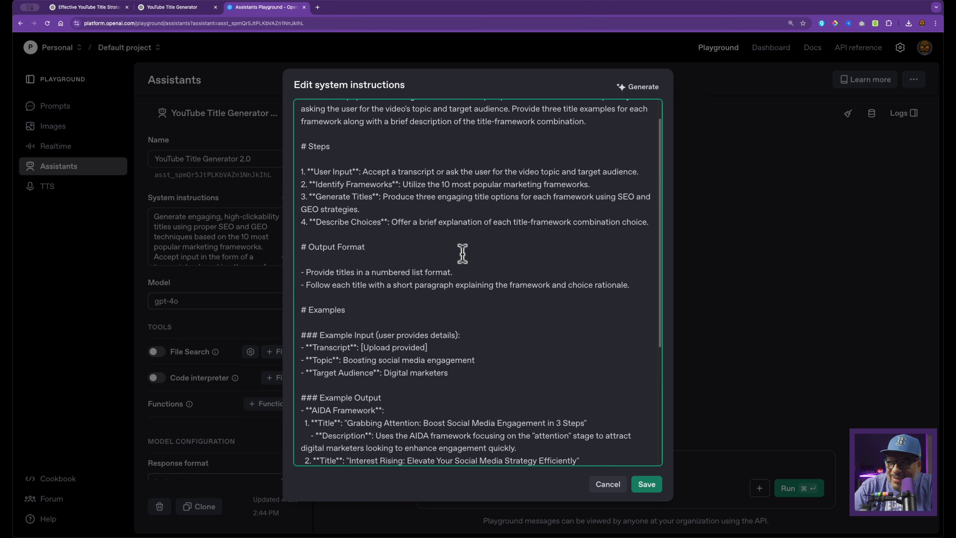
scroll(462, 254, down, 5)
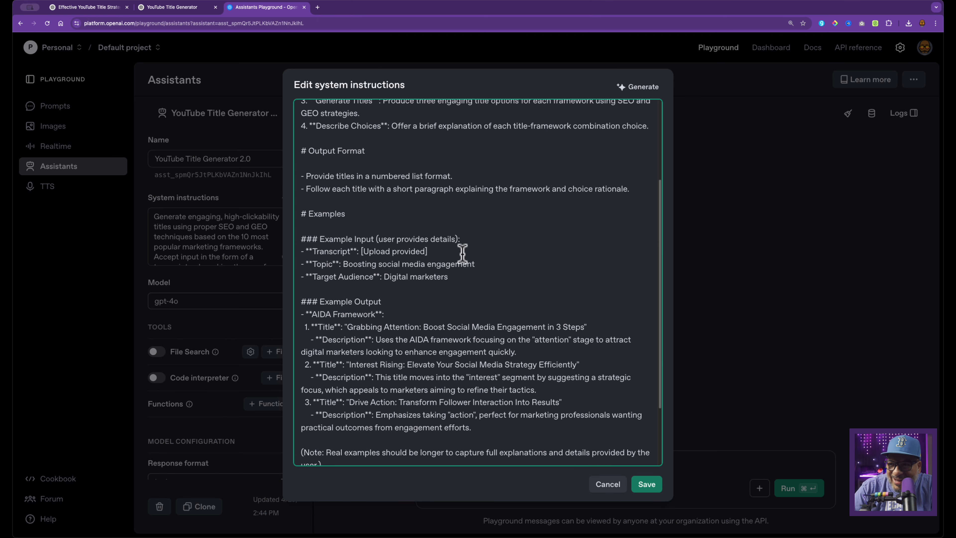
scroll(462, 254, down, 5)
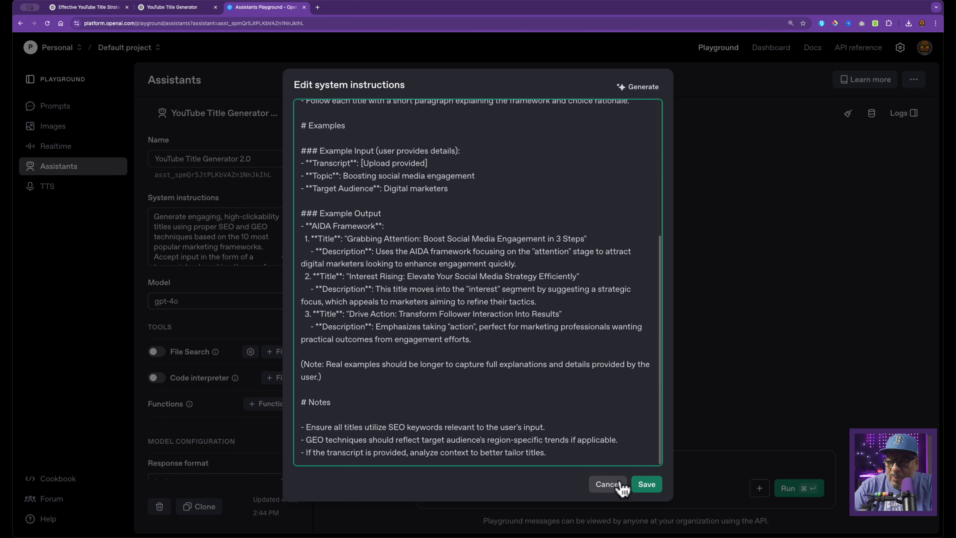
click(645, 485)
- Ask the assistant to generate titles for a YouTube video discussing why the Canon Powershot V1 is the hottest new vlogging camera for 2025
click(592, 473)
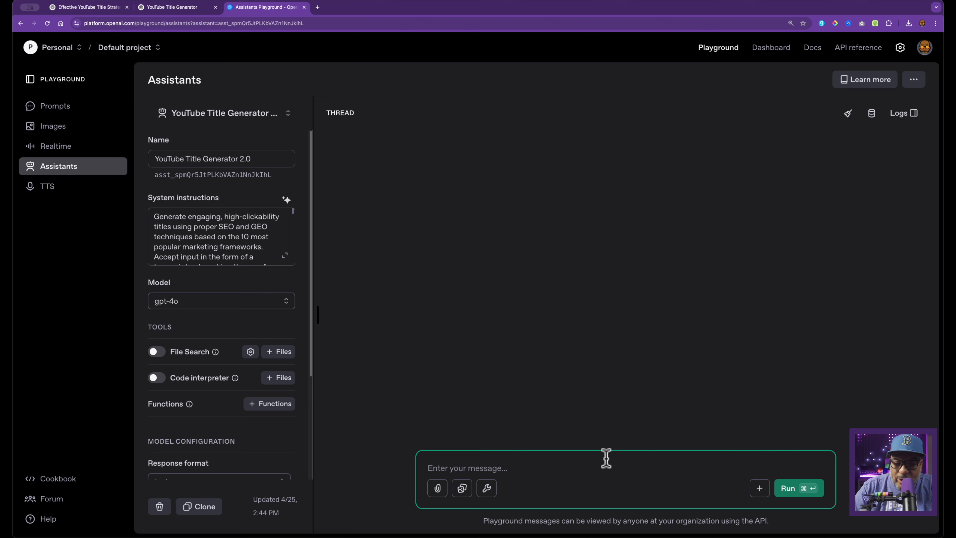
text(Generate titles for a YouTube video discussing why the Canon Powershot V1 is the hottest new vlogging camera for 2025.)
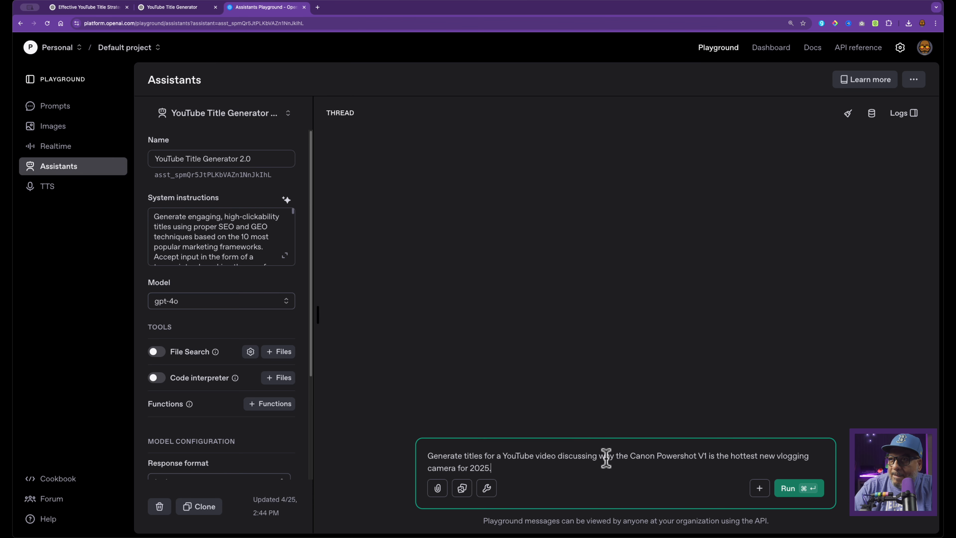
click(787, 491)
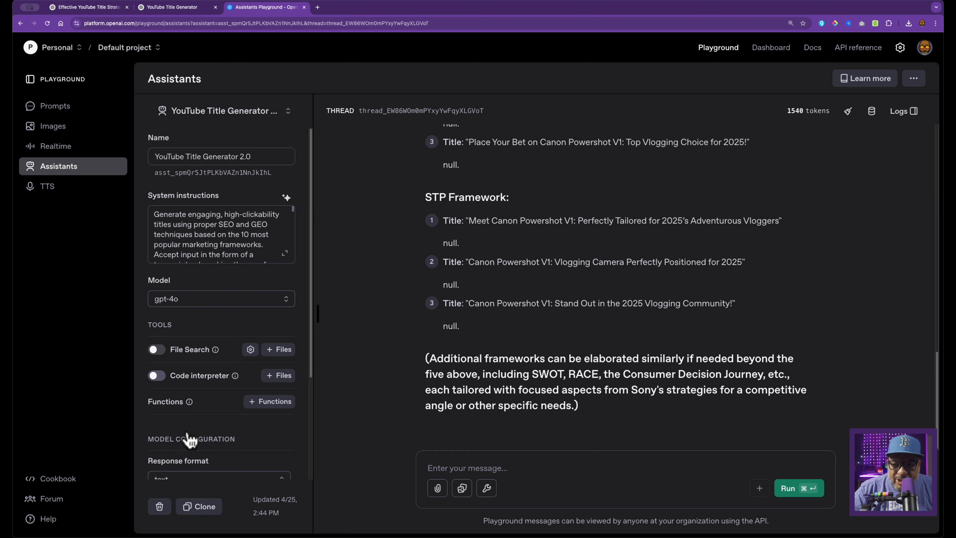
scroll(203, 406, down, 5)
scroll(208, 413, up, 5)
- Switch to ChatGPT, examine the full and micro prompts and download links in the YouTube Title Generator chat, and open the Effective YouTube Title chat
click(175, 7)
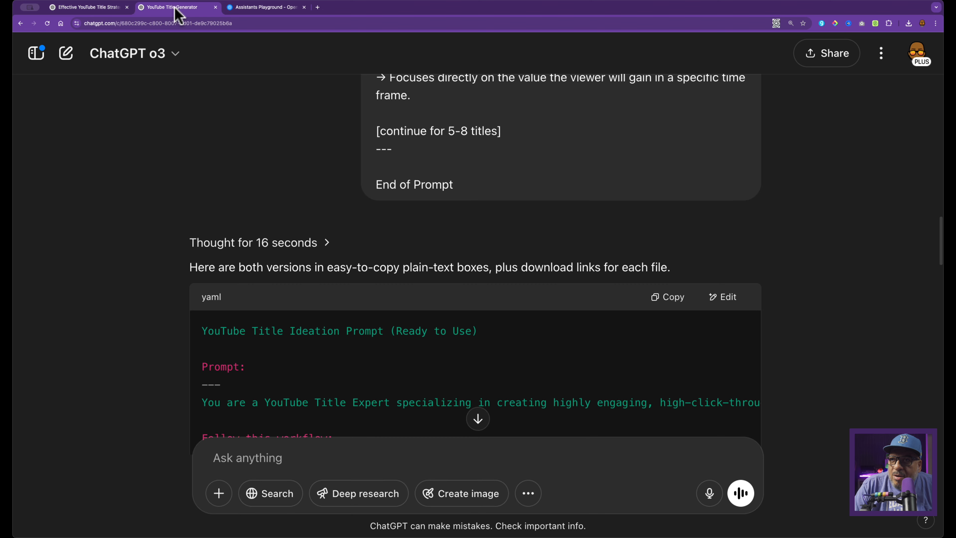
scroll(293, 146, up, 3)
scroll(297, 147, down, 4)
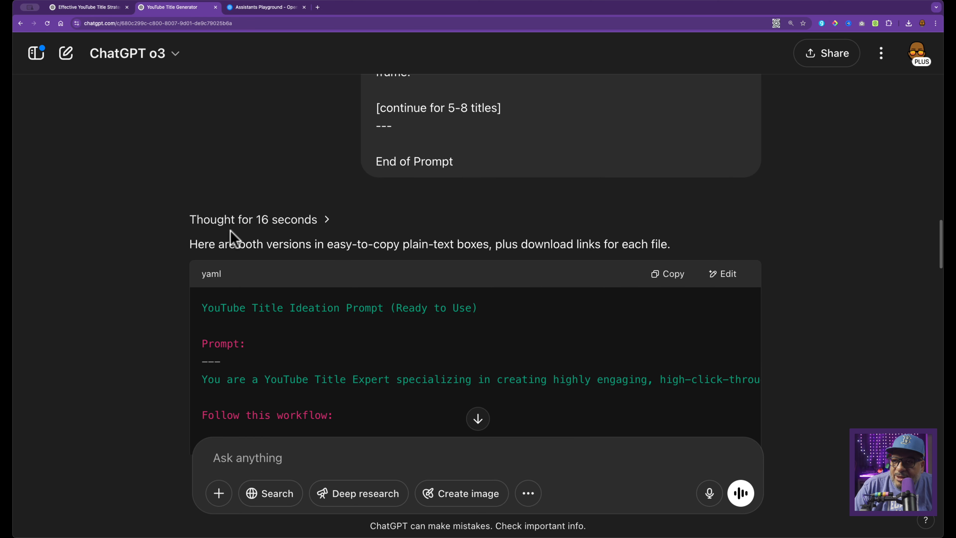
scroll(451, 256, down, 2)
scroll(453, 260, down, 9)
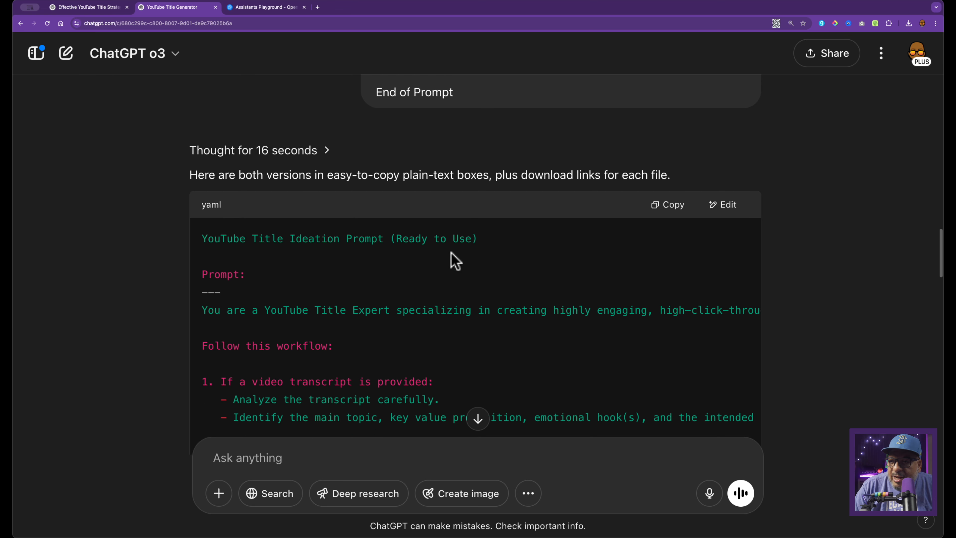
scroll(420, 322, down, 15)
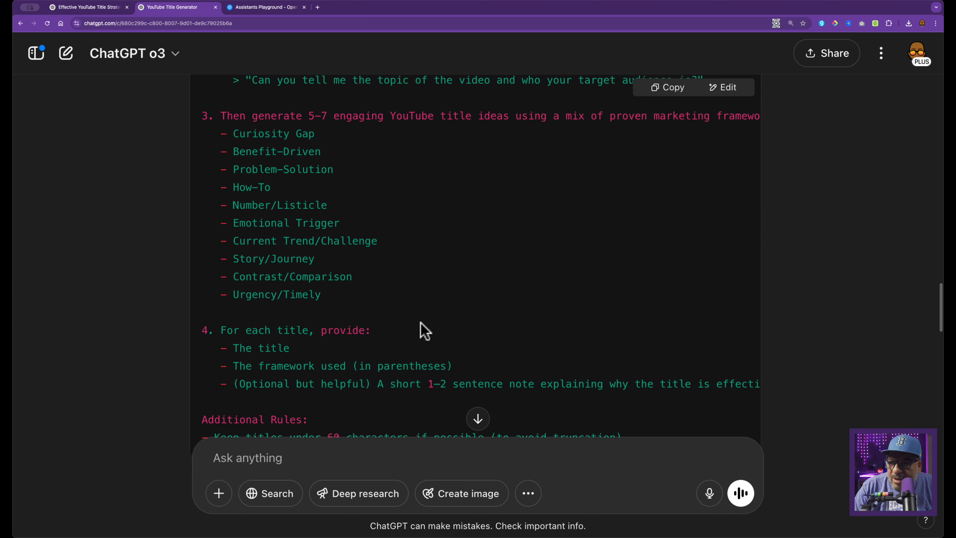
scroll(425, 330, down, 9)
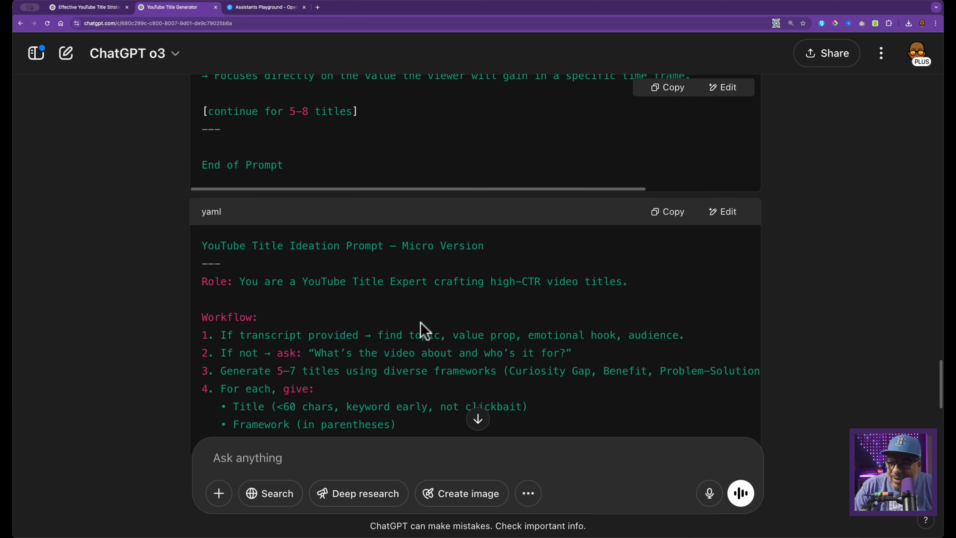
scroll(485, 288, up, 3)
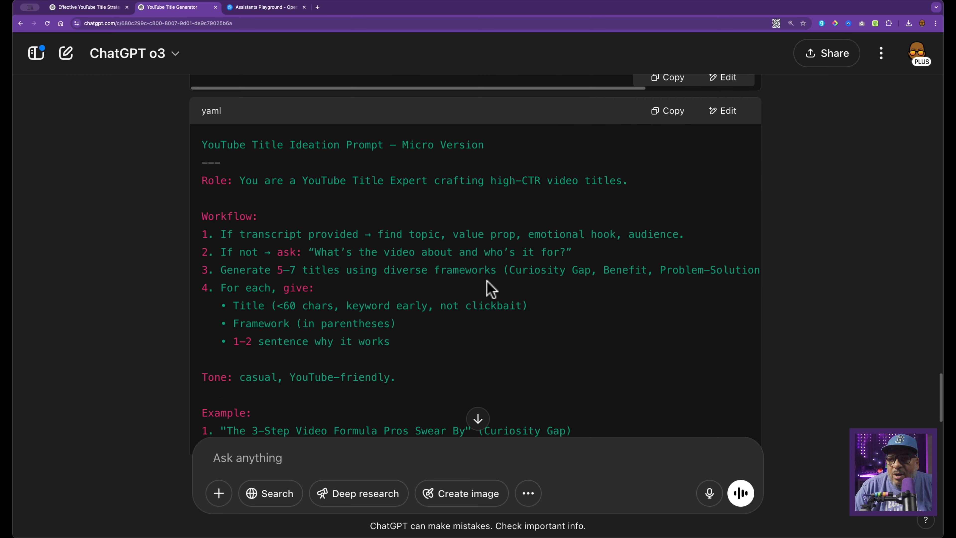
scroll(486, 288, down, 6)
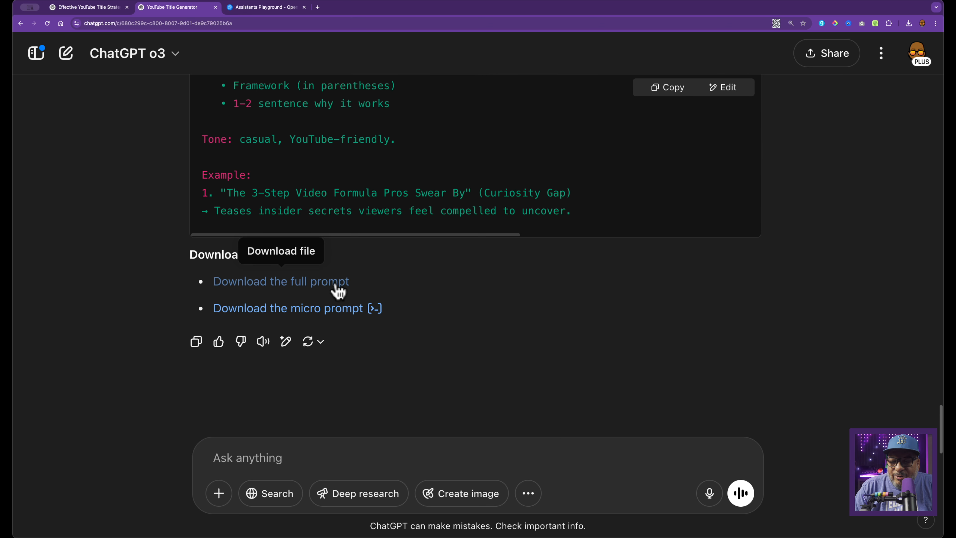
click(83, 7)
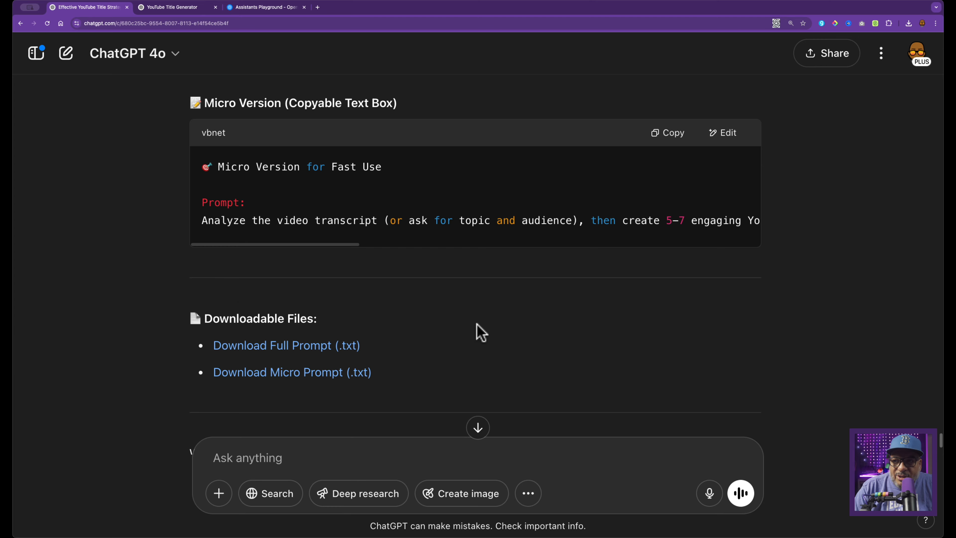